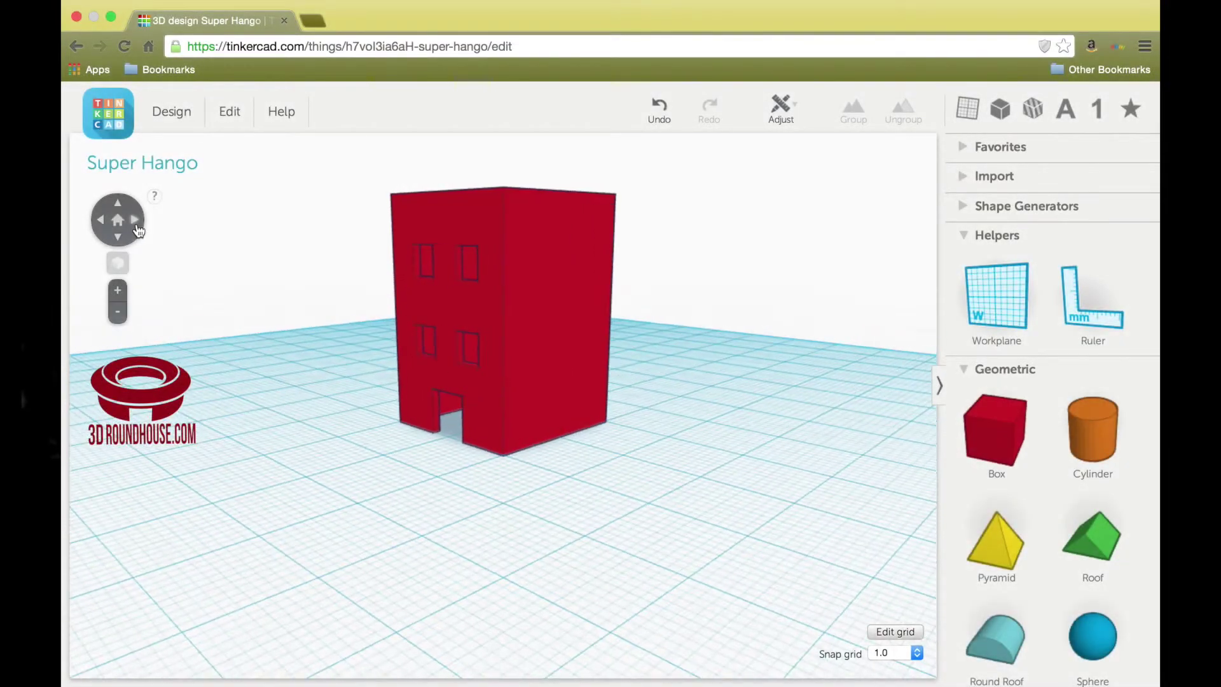
- Place the ruler on the workplane as the measuring origin for the building
left_click(100, 221)
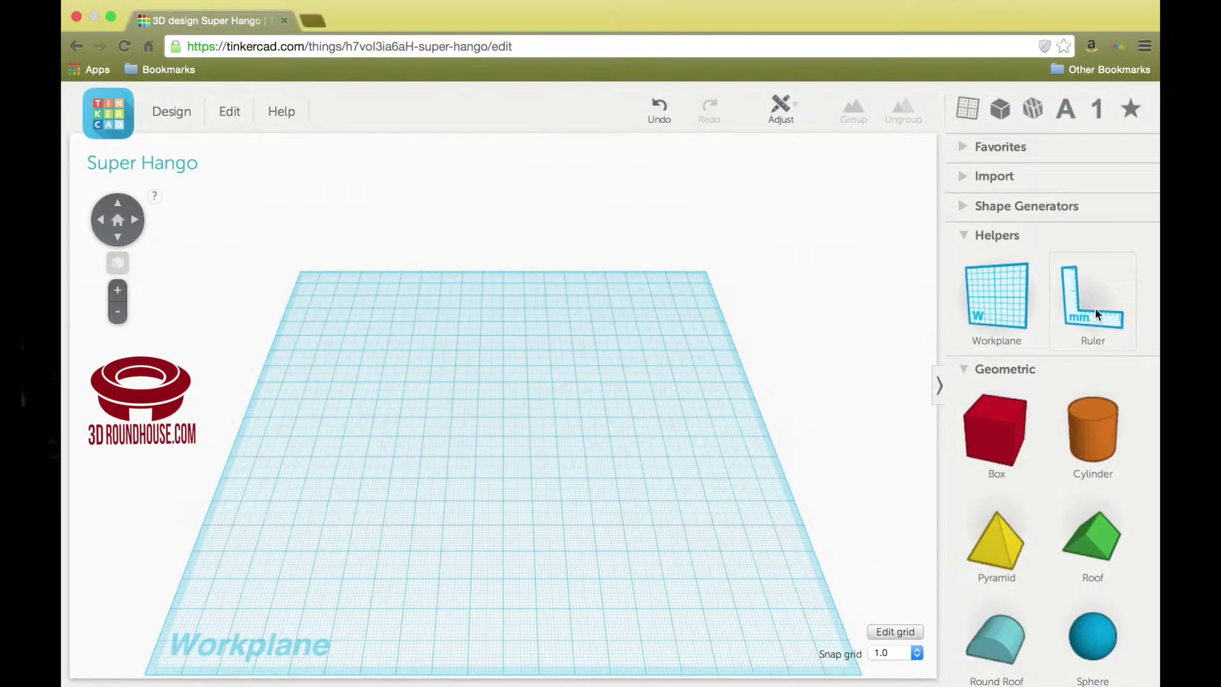
left_click(965, 372)
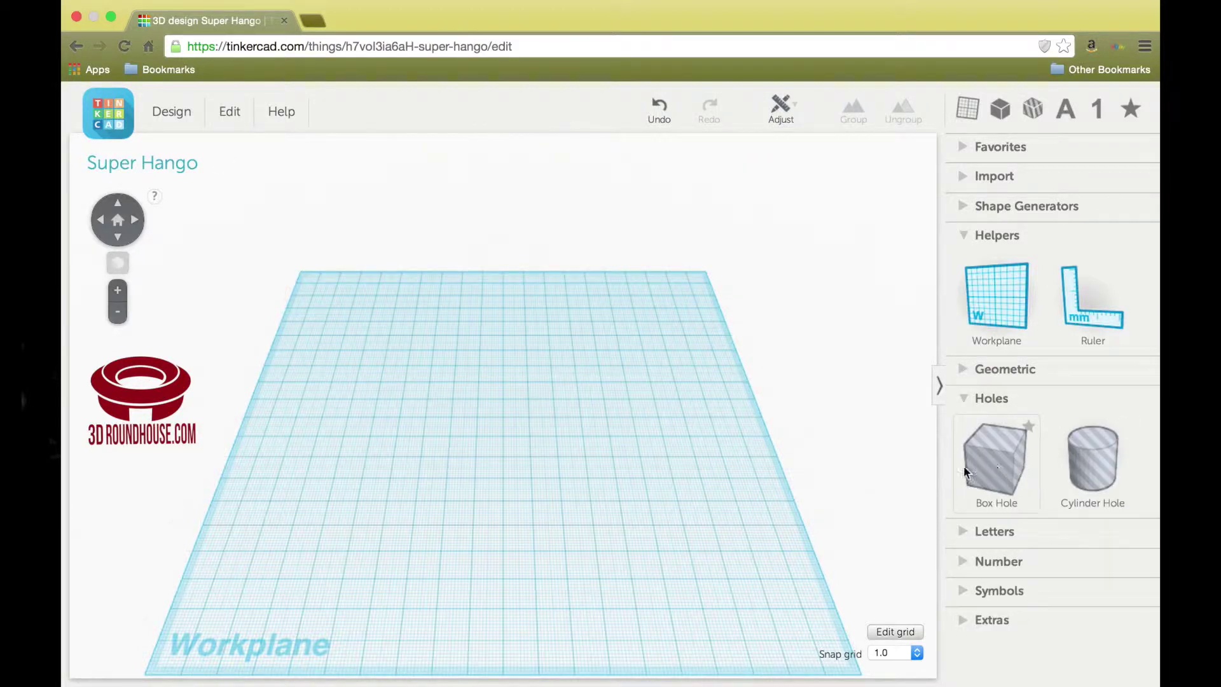
scroll(483, 469, "up", 5)
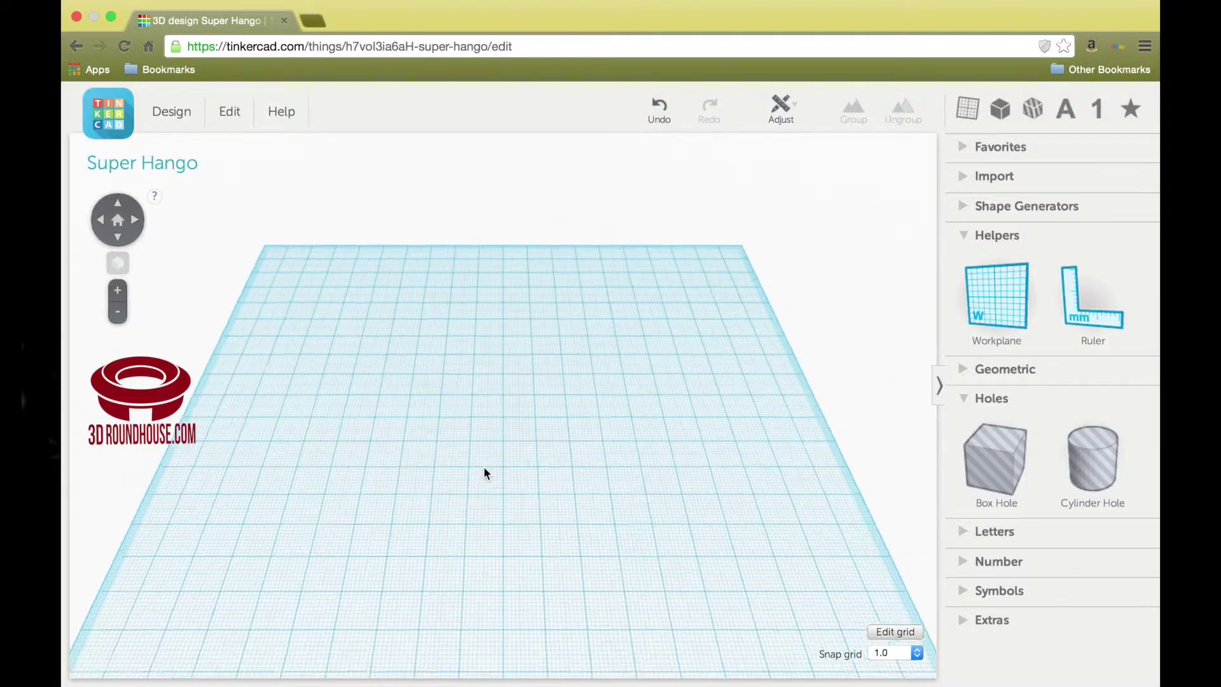
scroll(484, 469, "up", 3)
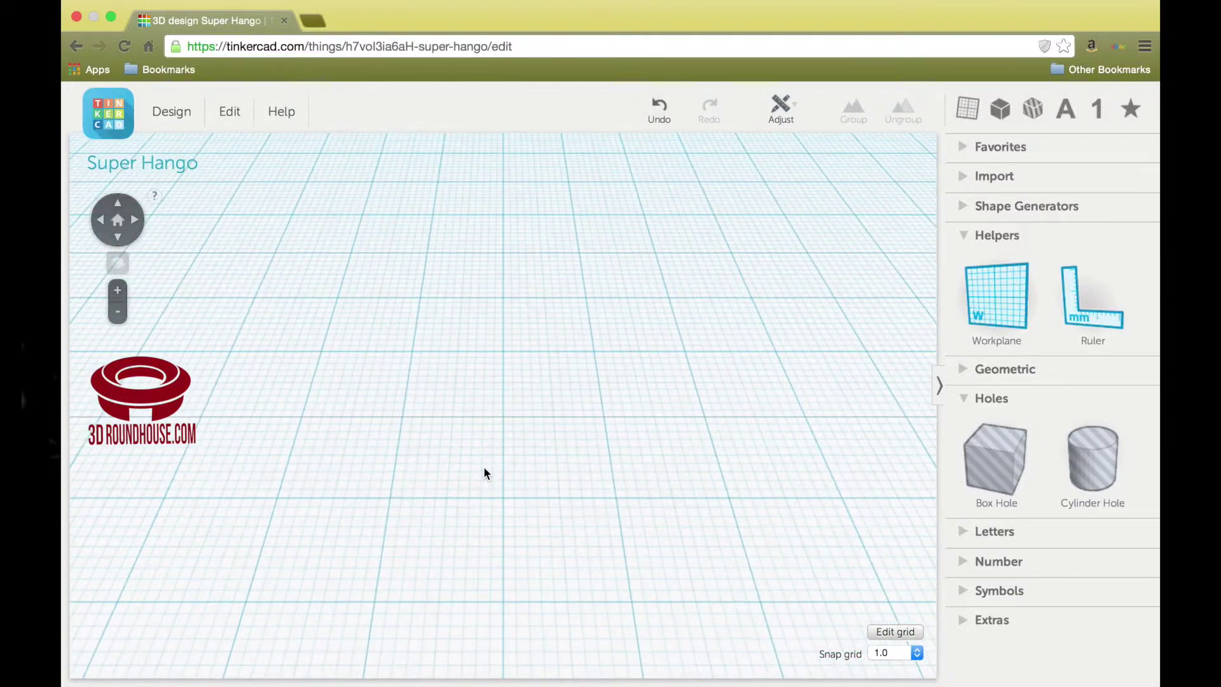
left_click_drag(1066, 305, 388, 503)
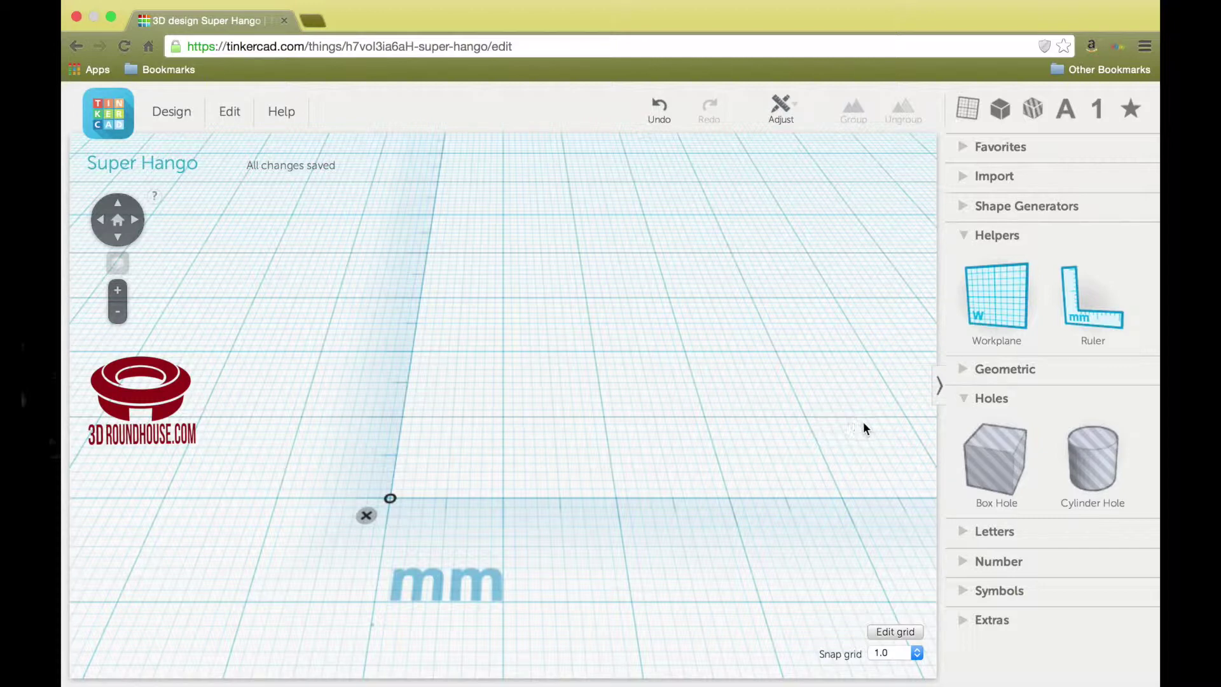
- Add a box hole sized 4 × 4 × 4 mm, 4 mm along the ruler's horizontal edge and flush with its origin in depth
left_click_drag(983, 459, 505, 414)
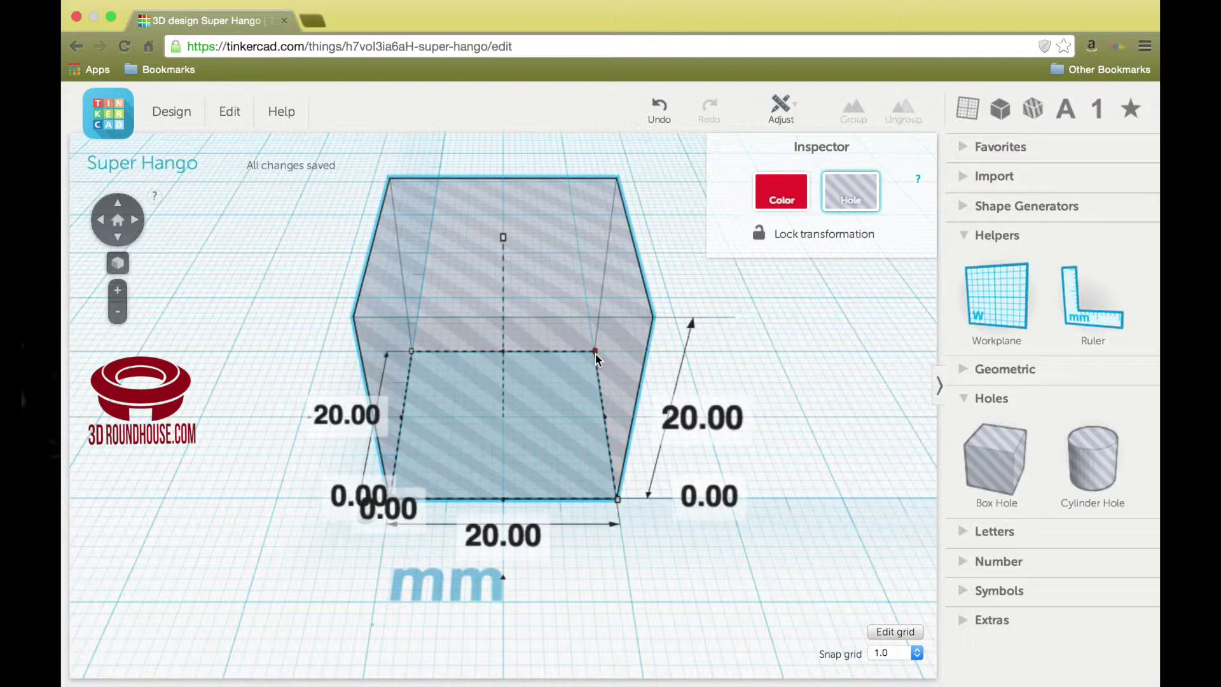
left_click_drag(596, 355, 424, 468)
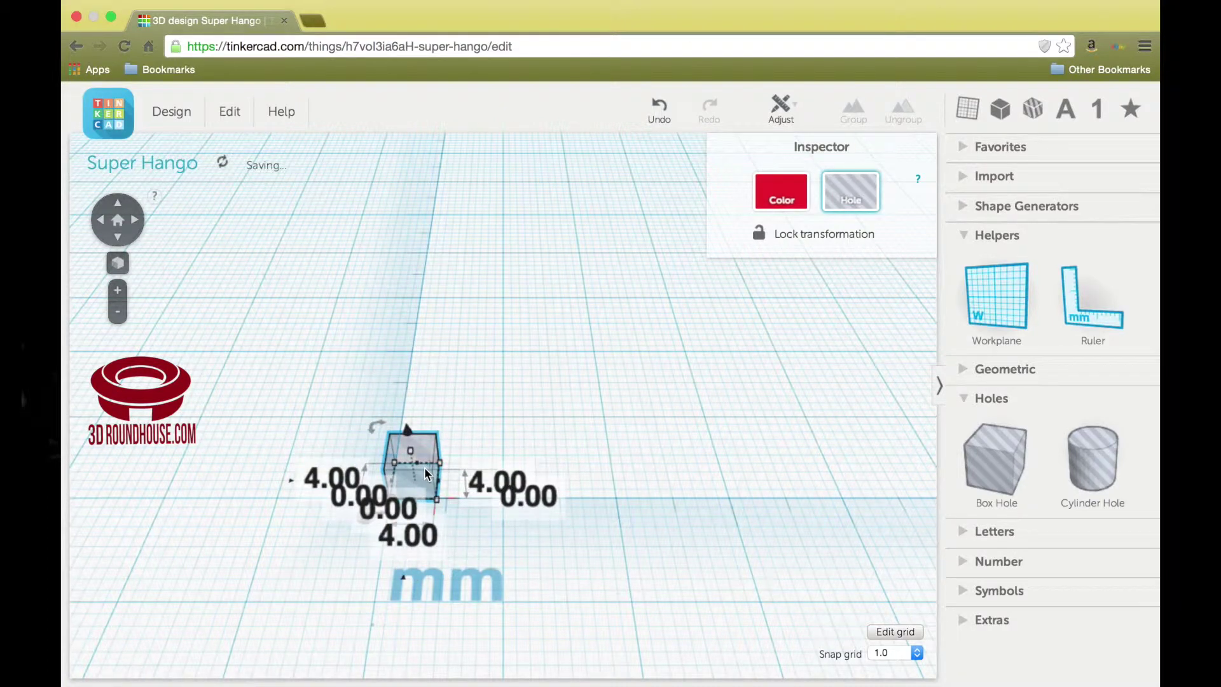
left_click_drag(417, 482, 459, 483)
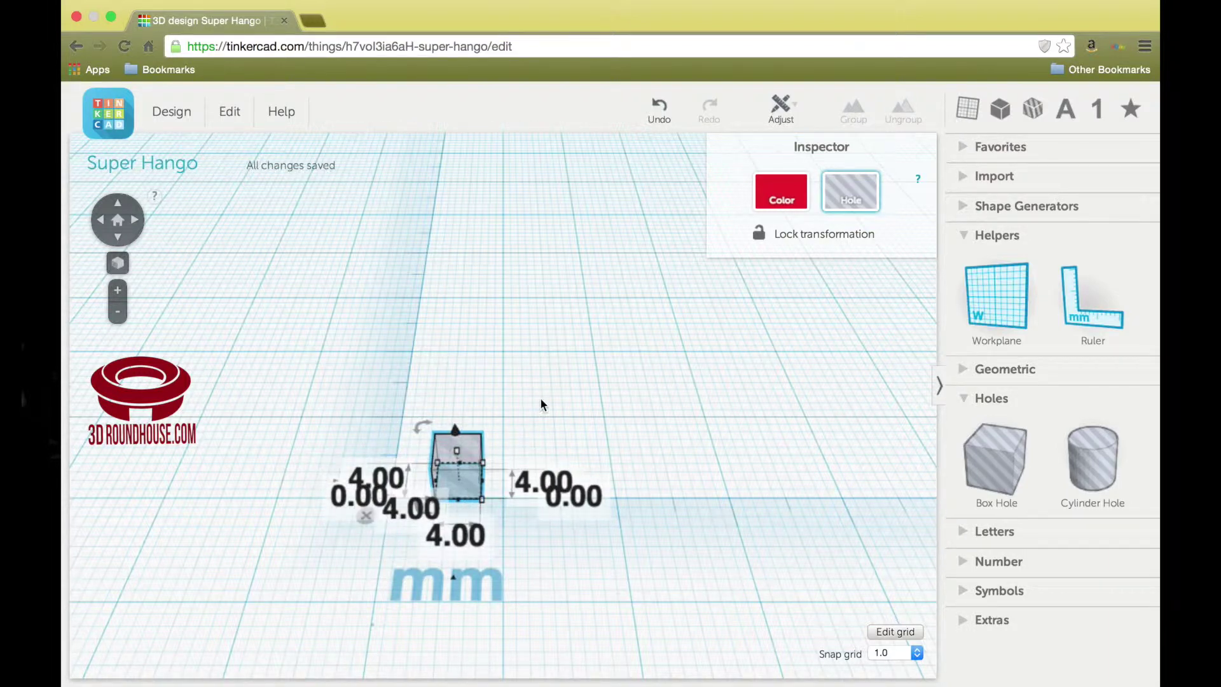
- Copy and paste the 4 mm box hole and place the copy 12 mm along the ruler, in line with the original
left_click(232, 114)
left_click(234, 143)
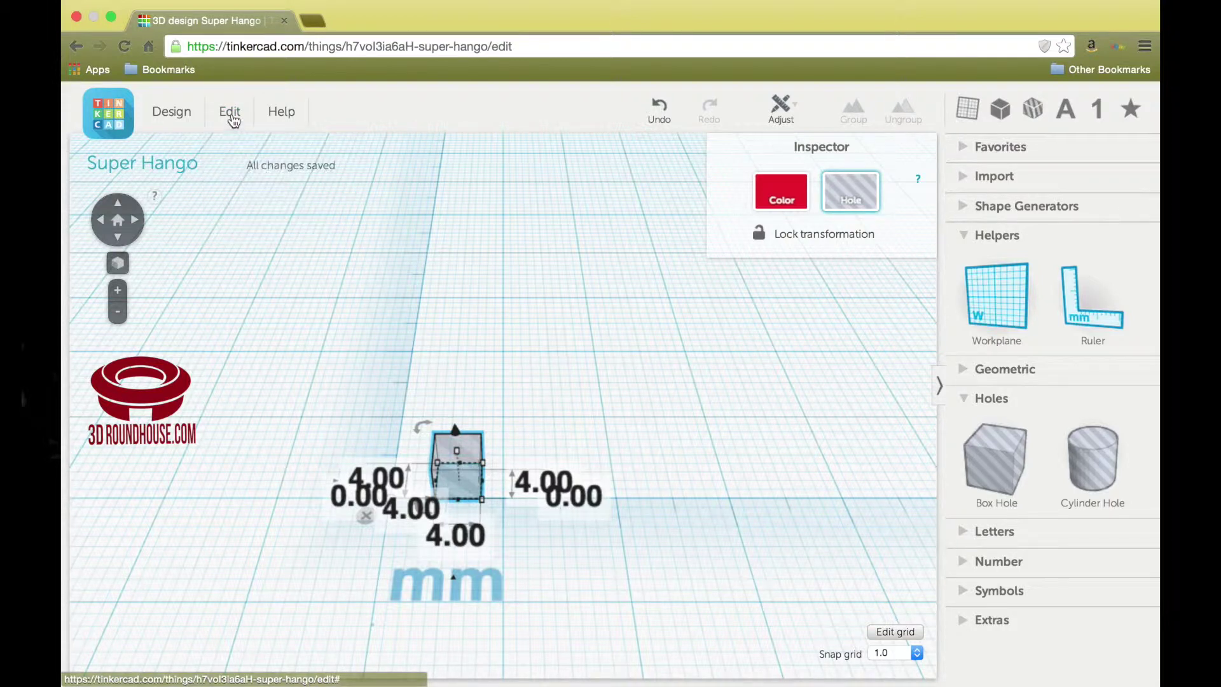
left_click(230, 113)
left_click(234, 164)
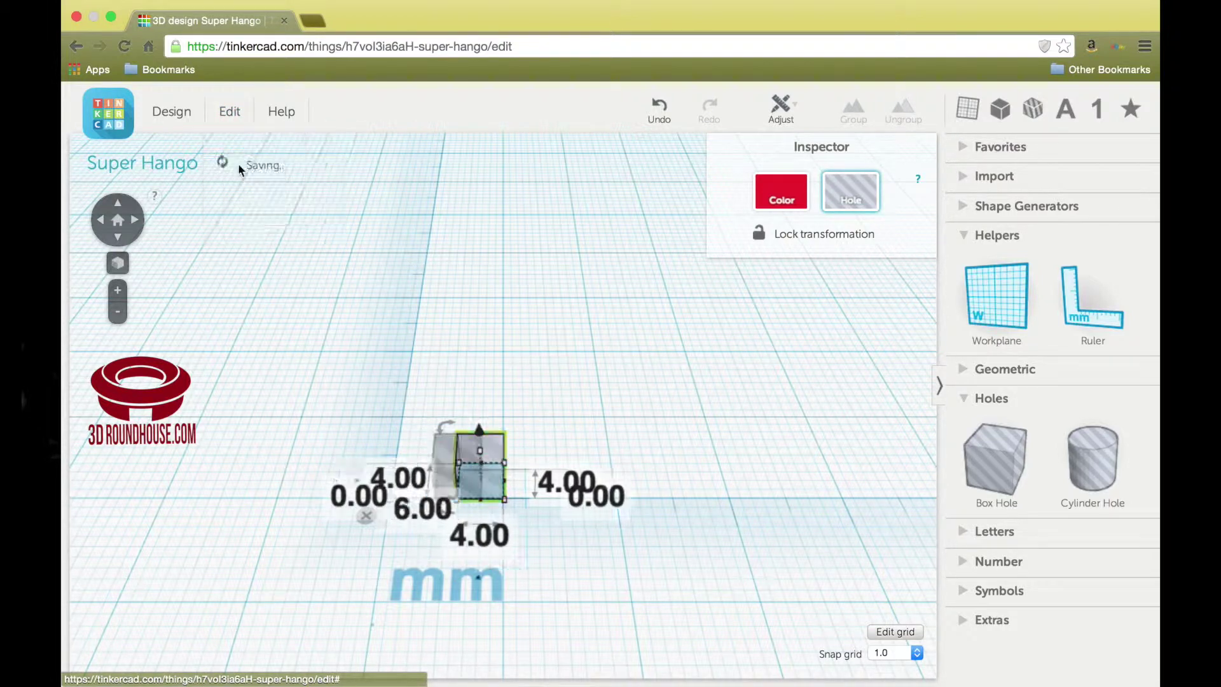
left_click_drag(491, 447, 562, 445)
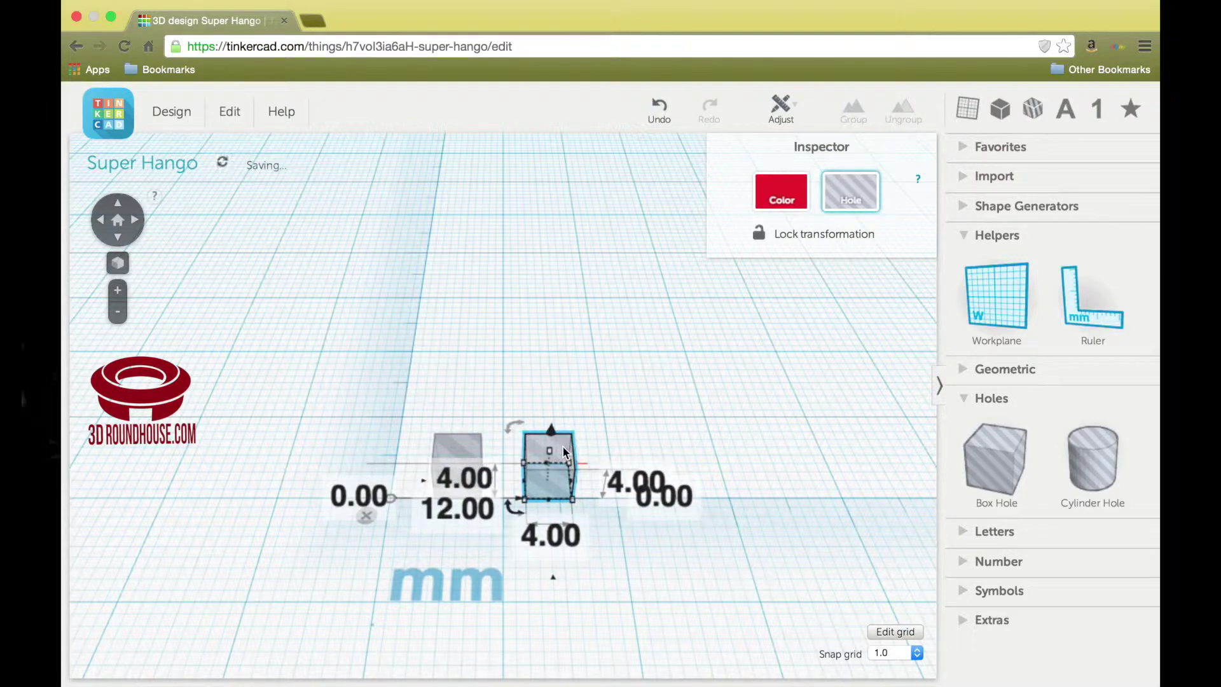
- Raise both window holes 10 mm above the workplane and place a duplicate of the pair at a height of 20 mm
left_click(459, 443, "shift")
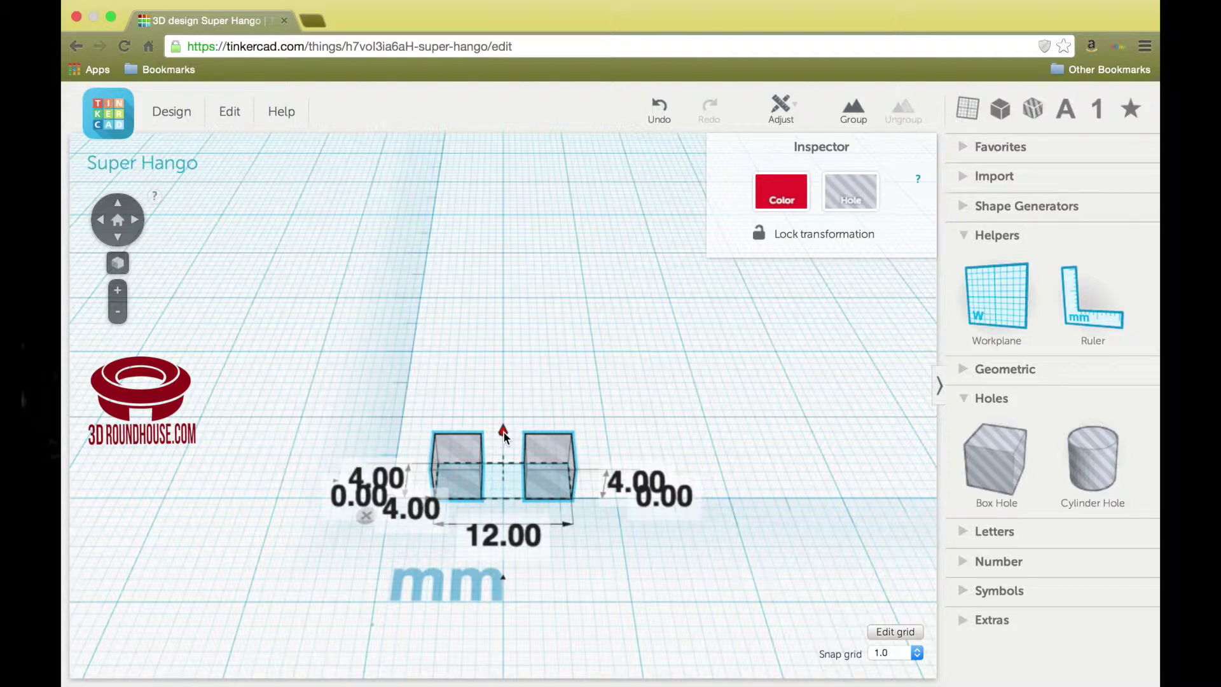
left_click_drag(503, 430, 504, 340)
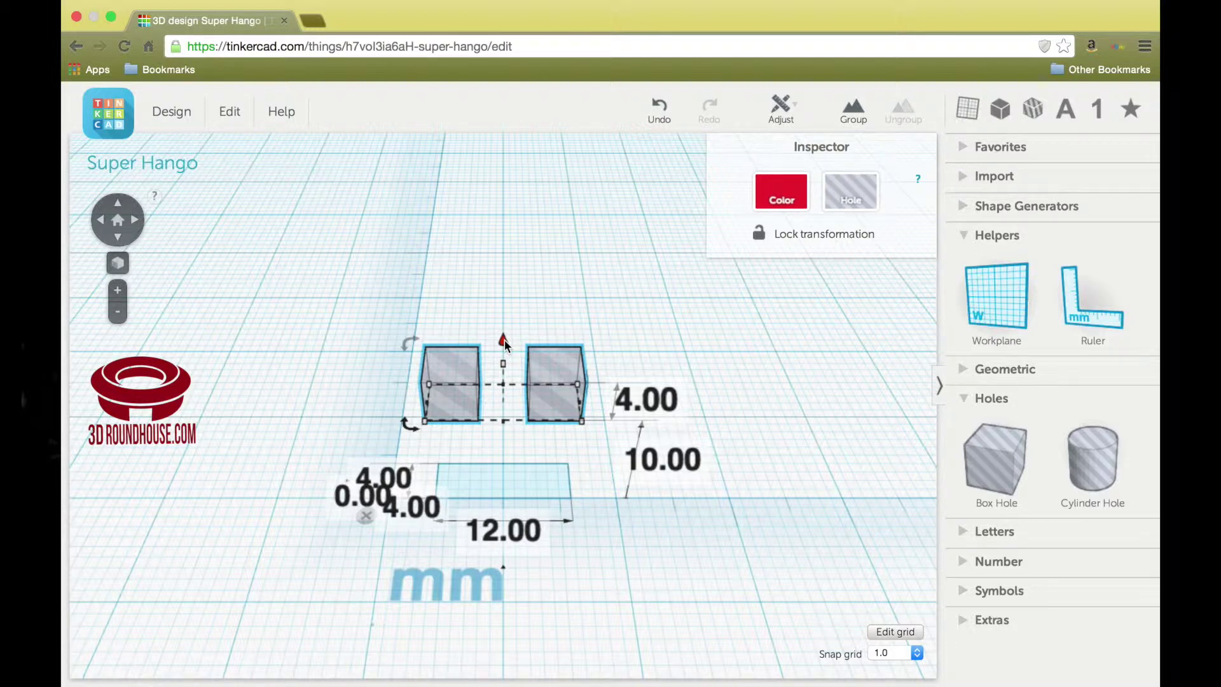
left_click(229, 118)
left_click(233, 186)
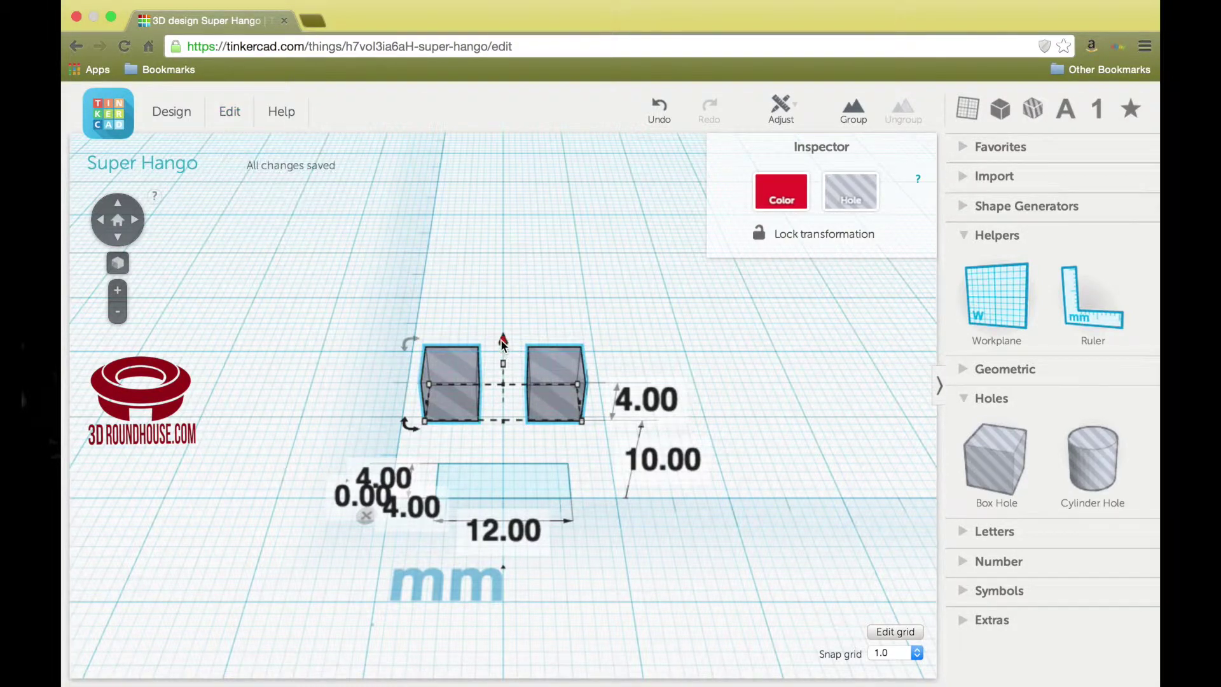
left_click_drag(501, 338, 503, 224)
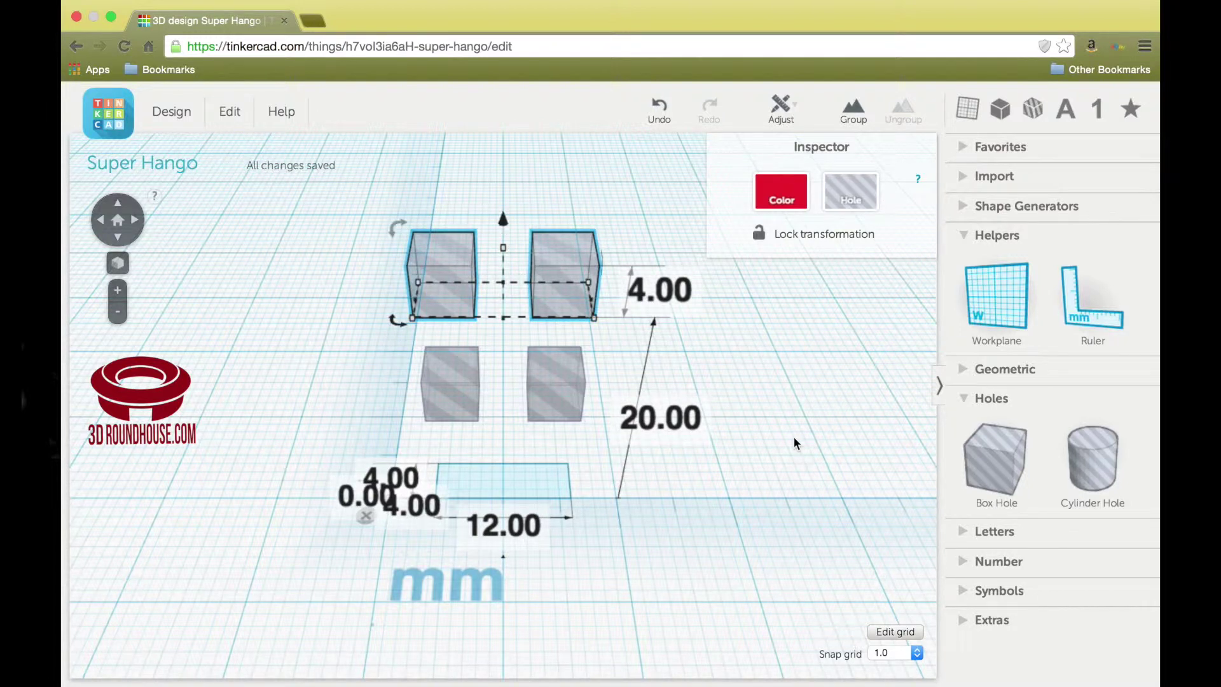
- Add a 6 × 6 × 6 mm box hole as the door, 7 mm along the ruler and centred below the windows
left_click_drag(1002, 459, 502, 412)
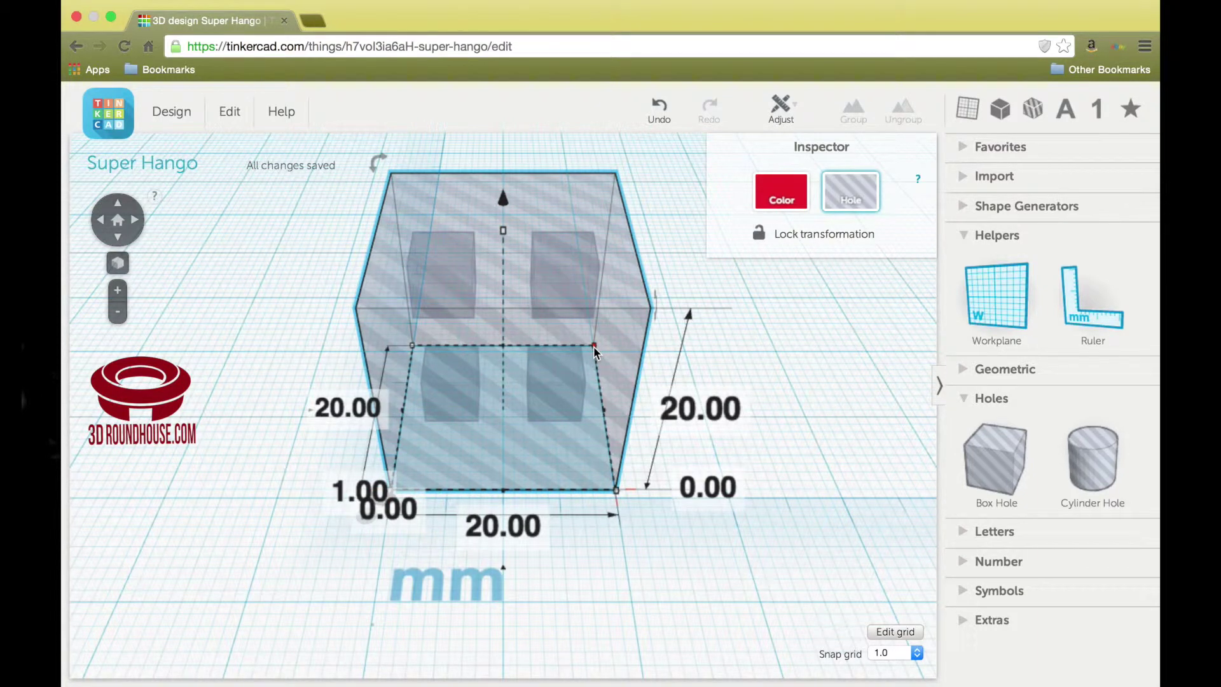
left_click_drag(594, 347, 521, 476)
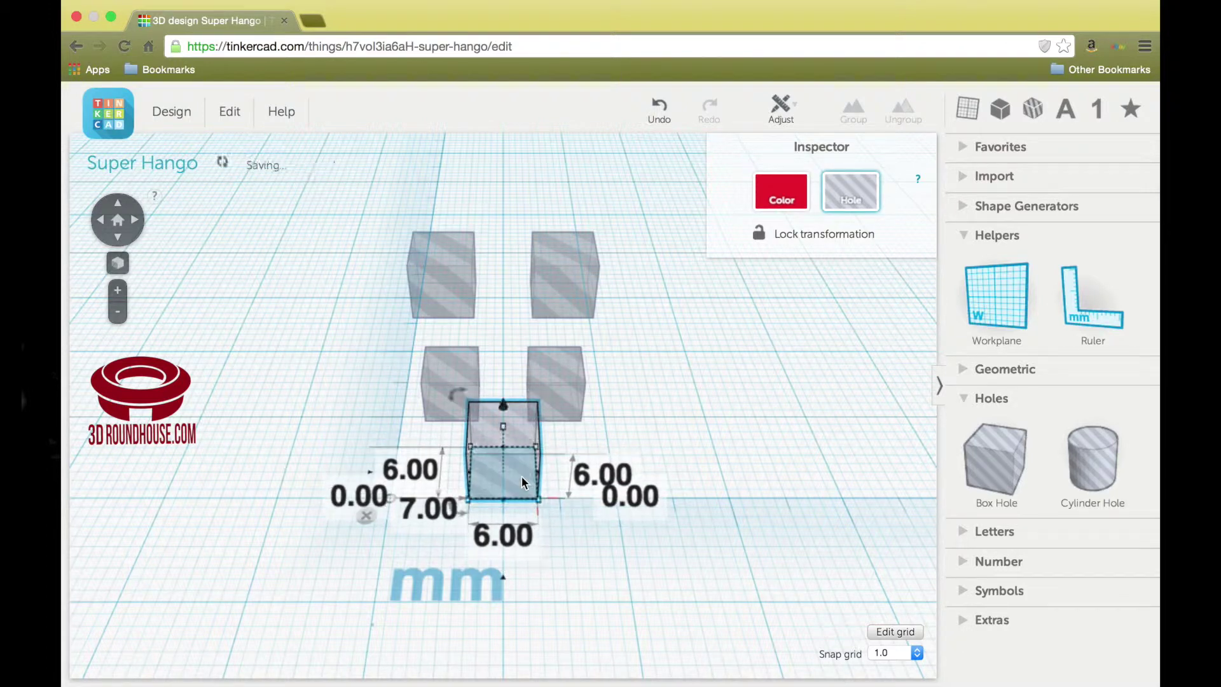
left_click(684, 426)
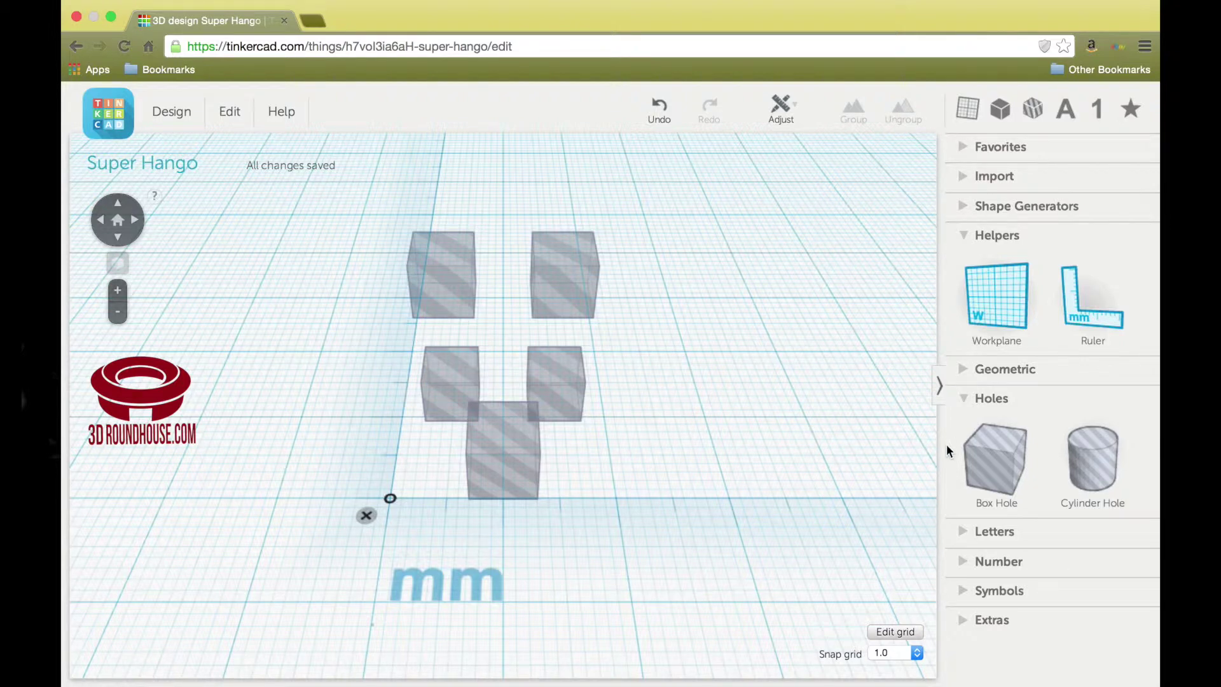
- Add an 18 × 18 mm box hole for the interior, offset 1 mm from both ruler edges, and make it 29 mm high
left_click_drag(1009, 459, 501, 417)
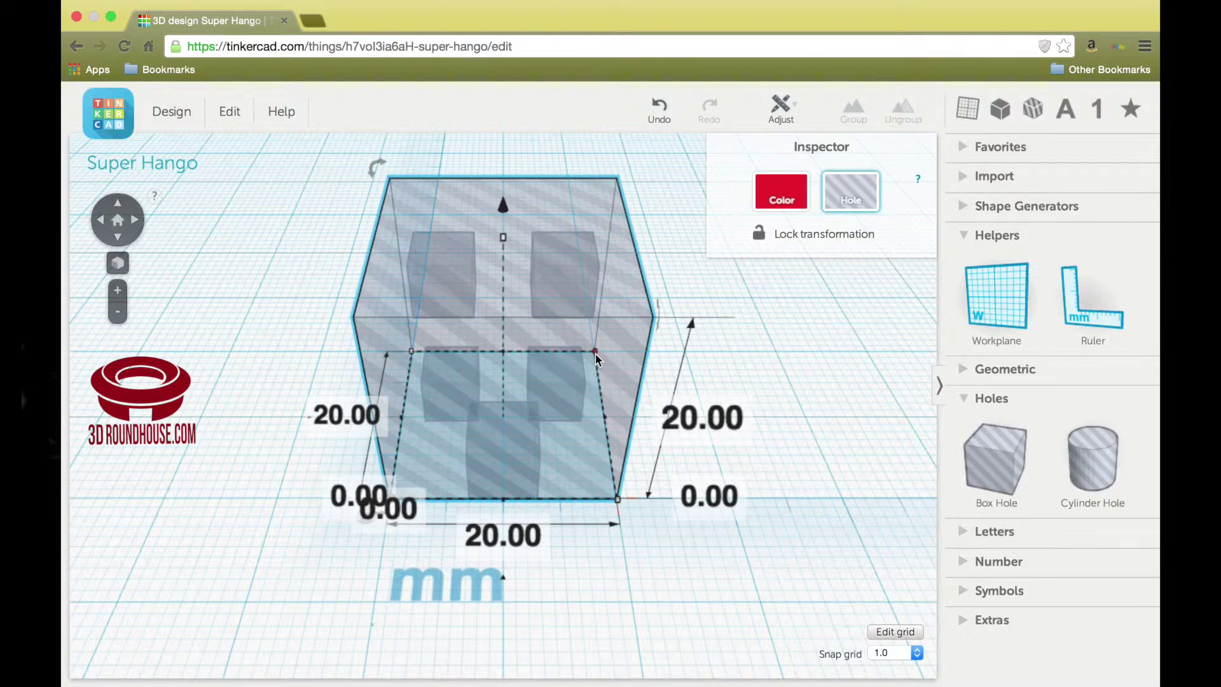
left_click_drag(595, 359, 584, 370)
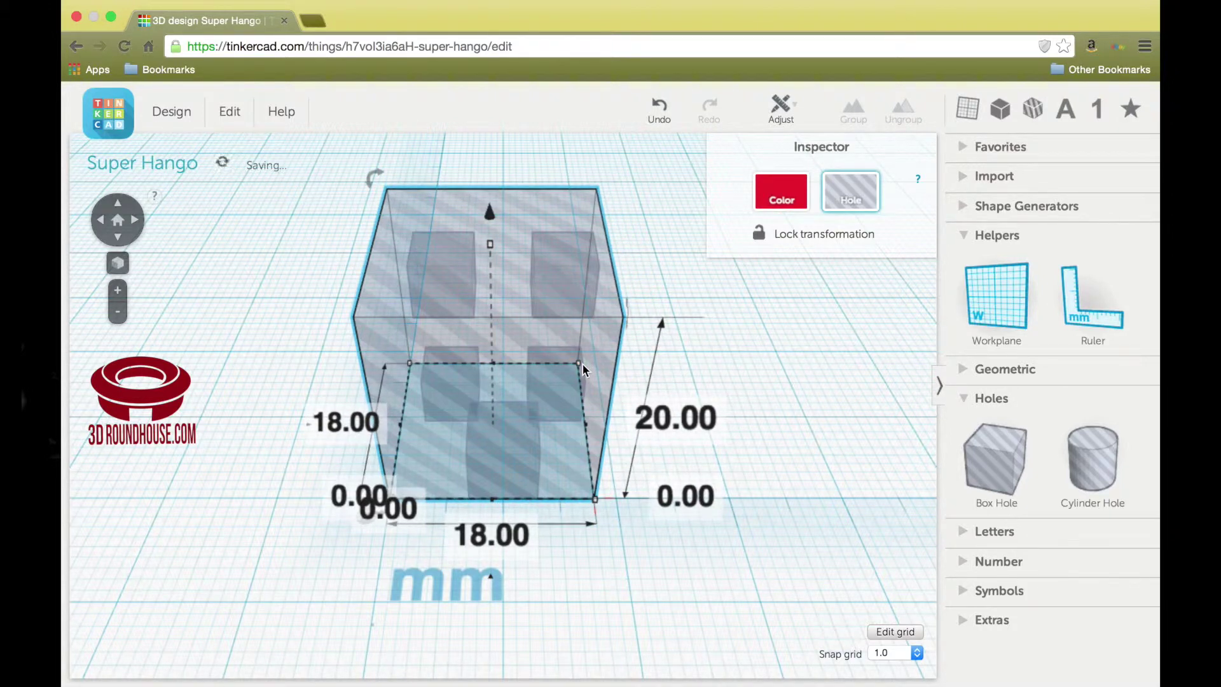
left_click_drag(574, 459, 581, 437)
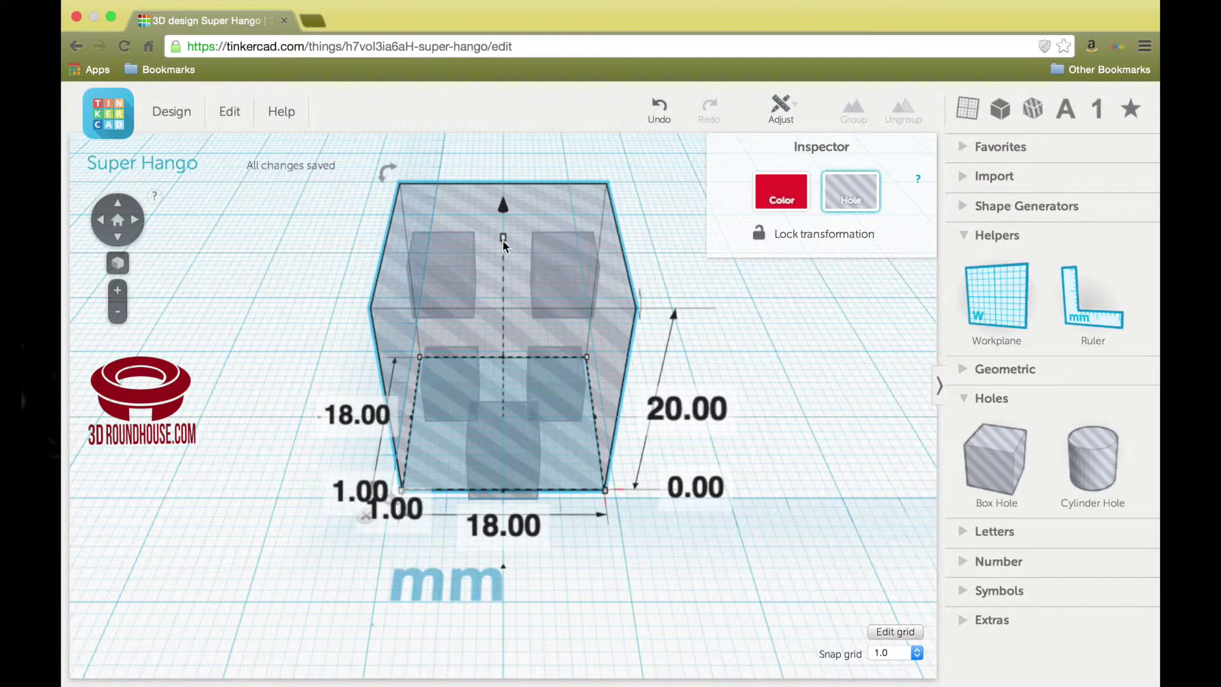
left_click_drag(503, 241, 503, 241)
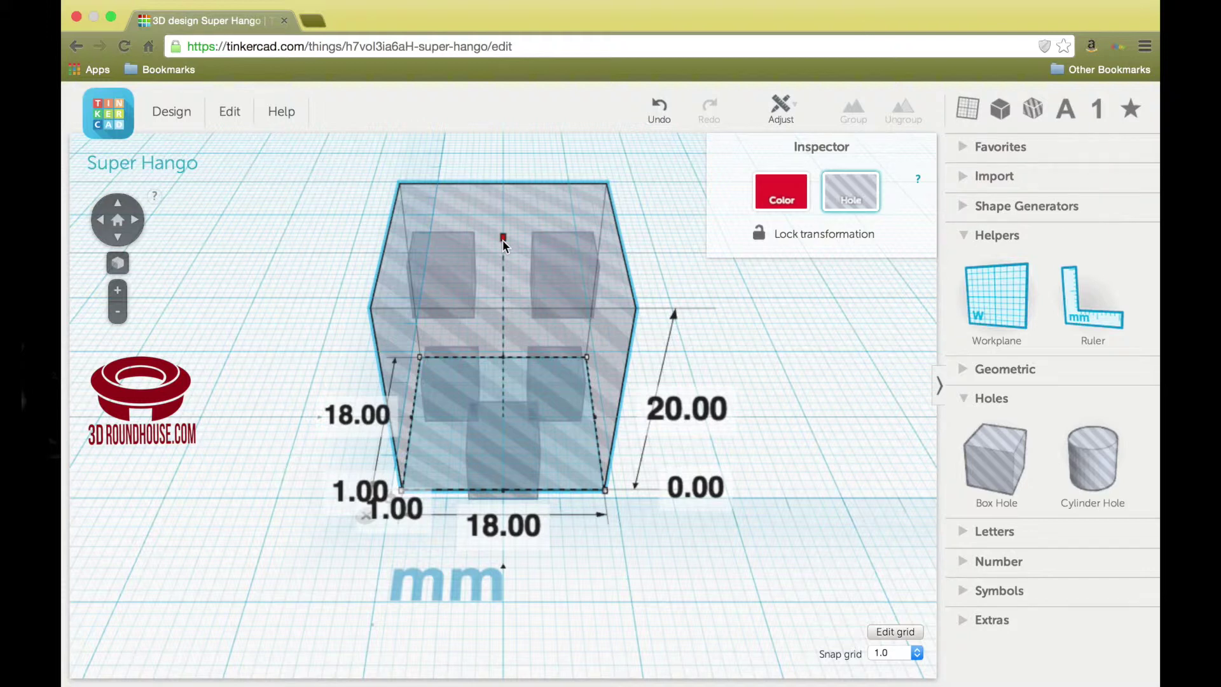
left_click_drag(503, 241, 494, 118)
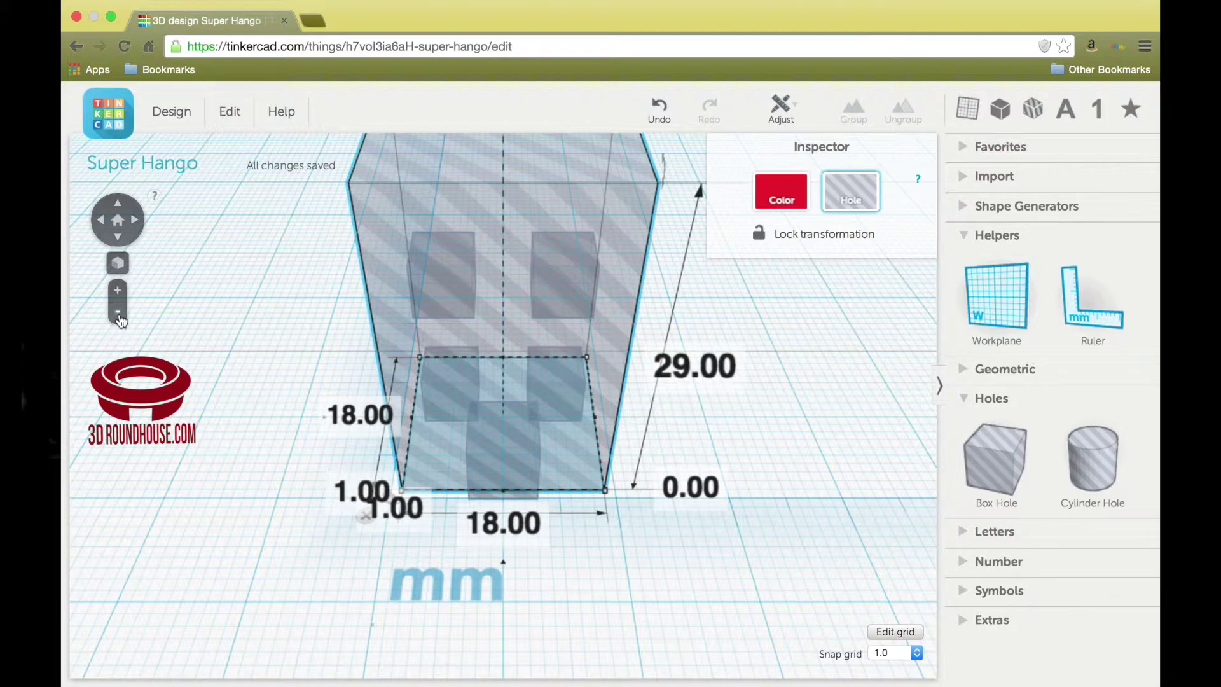
- Add a solid red box over the holes at the ruler origin and make it 30 mm high
scroll(252, 364, "down", 2)
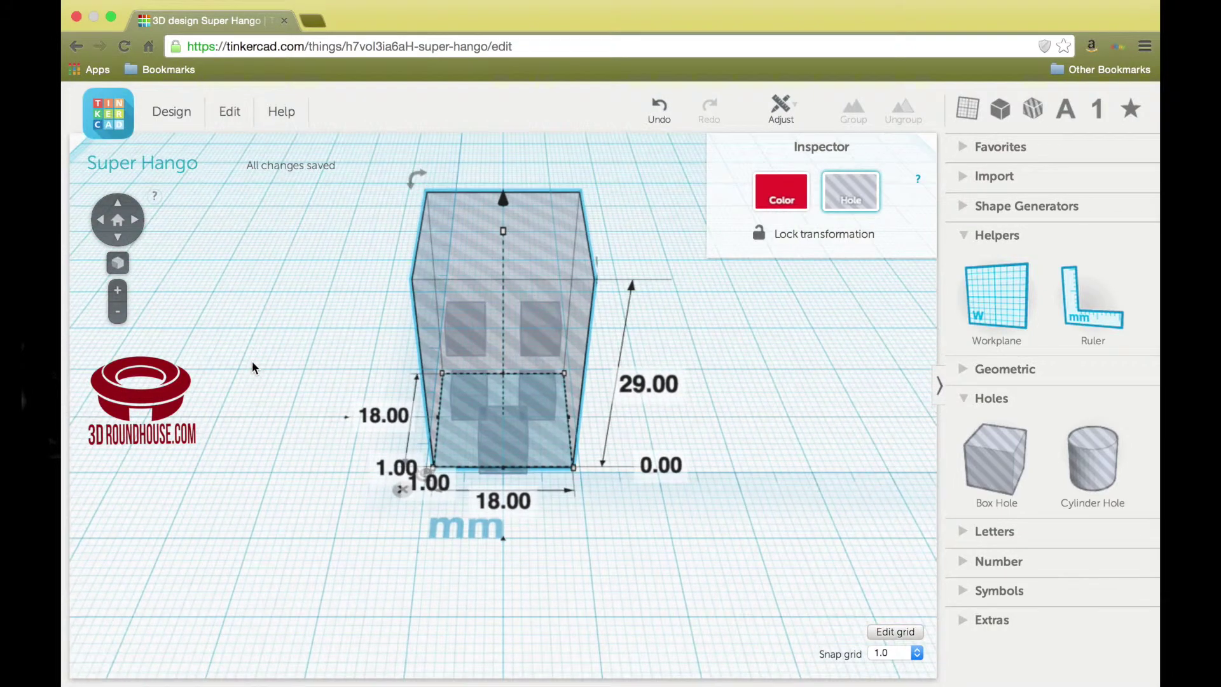
left_click(965, 372)
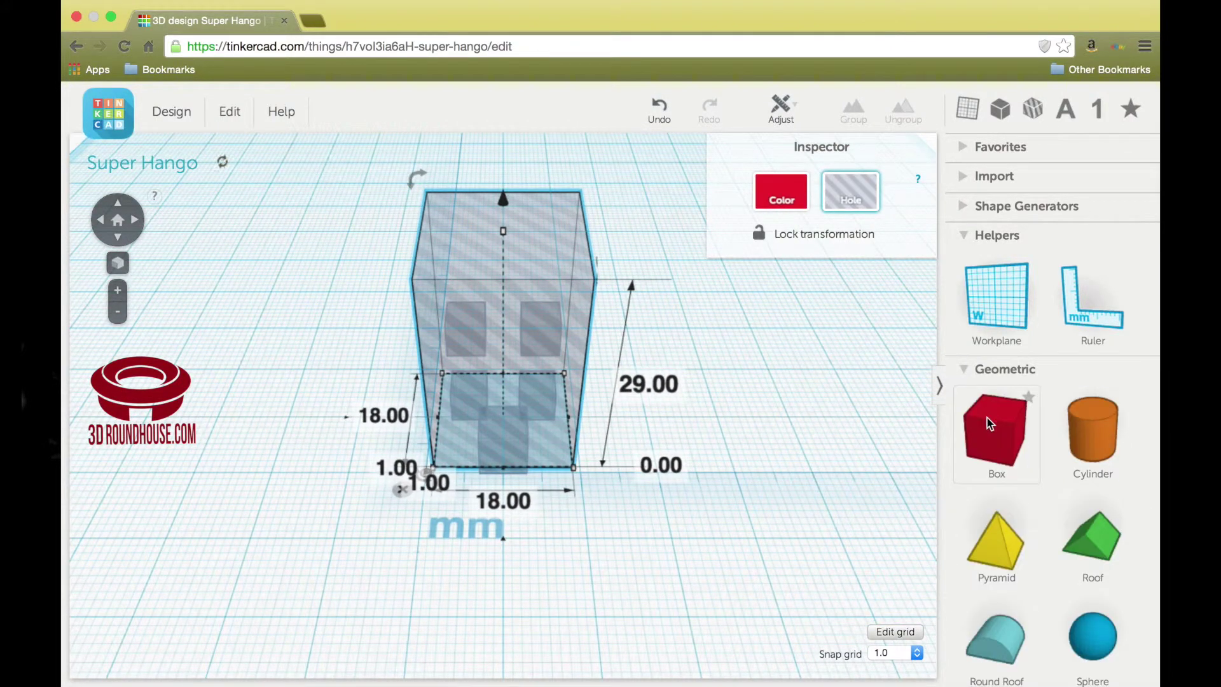
mouse_move(988, 423)
left_click_drag(987, 418, 501, 416)
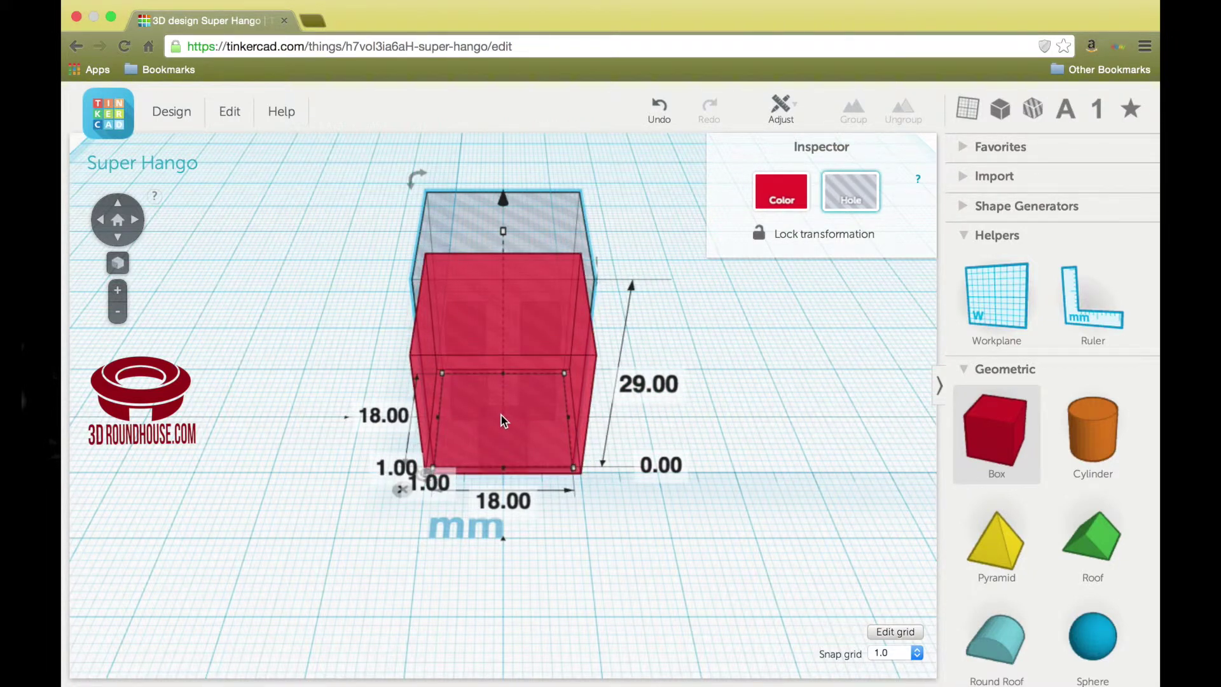
left_click_drag(501, 415, 501, 415)
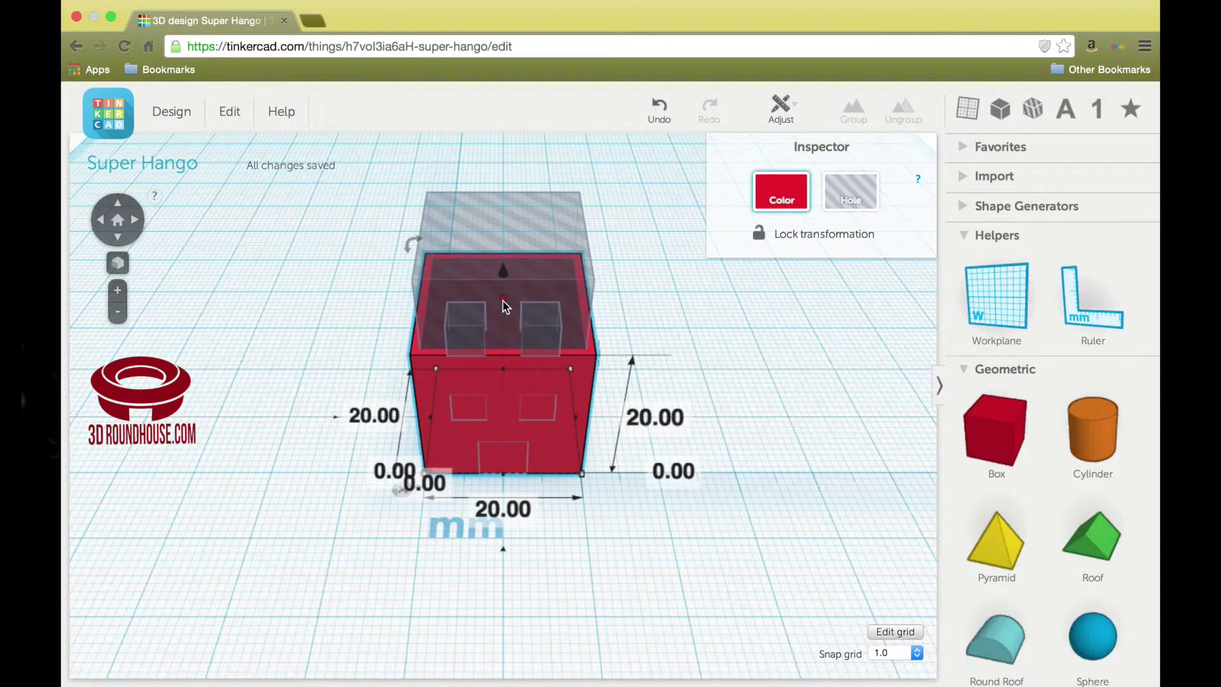
left_click_drag(503, 301, 500, 226)
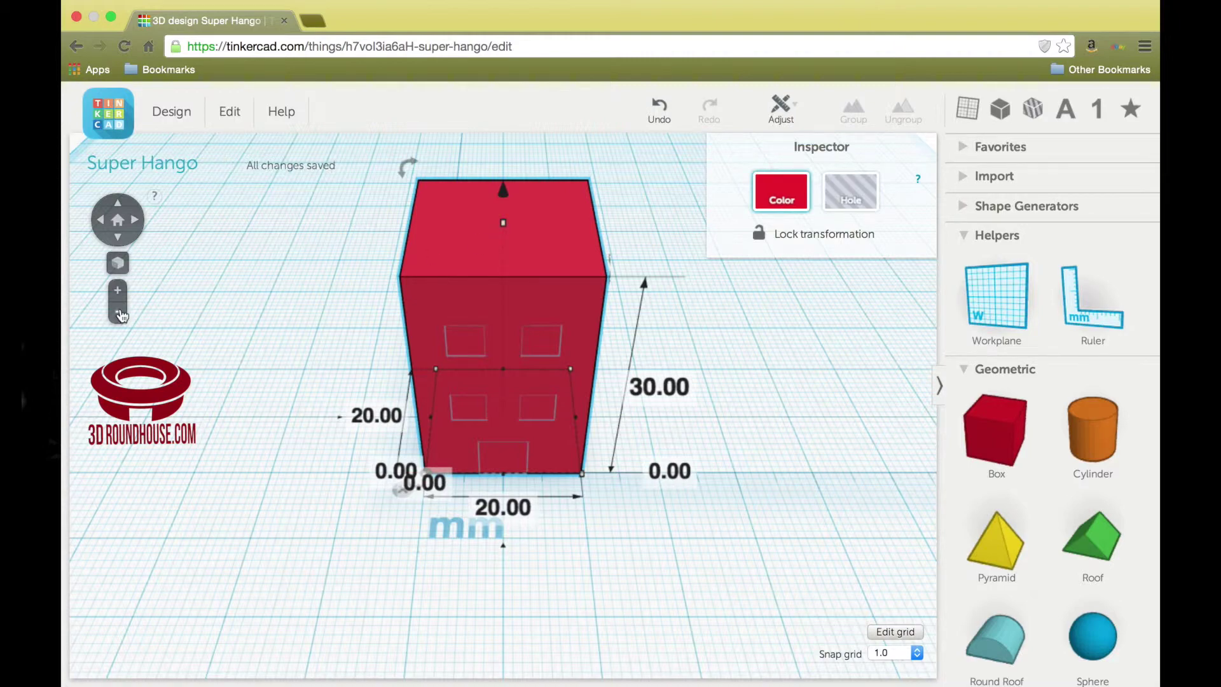
- Group all the shapes to cut the windows, door and hollow interior out of the red box
left_click(118, 238)
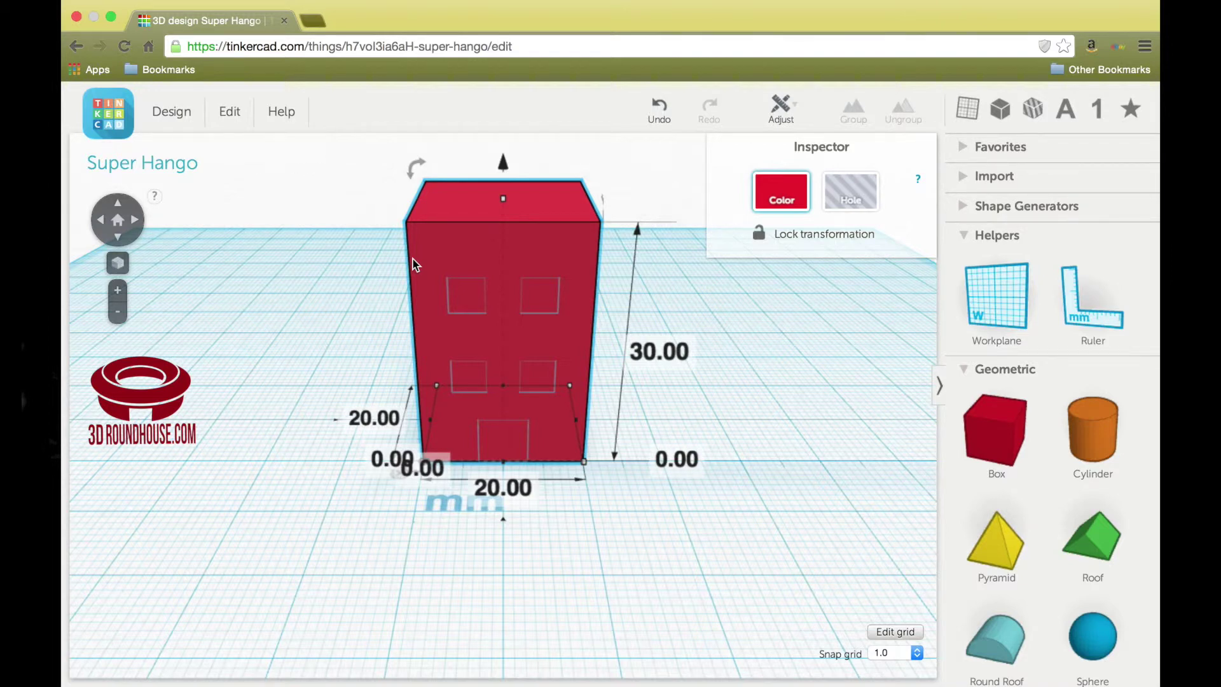
key("super+a")
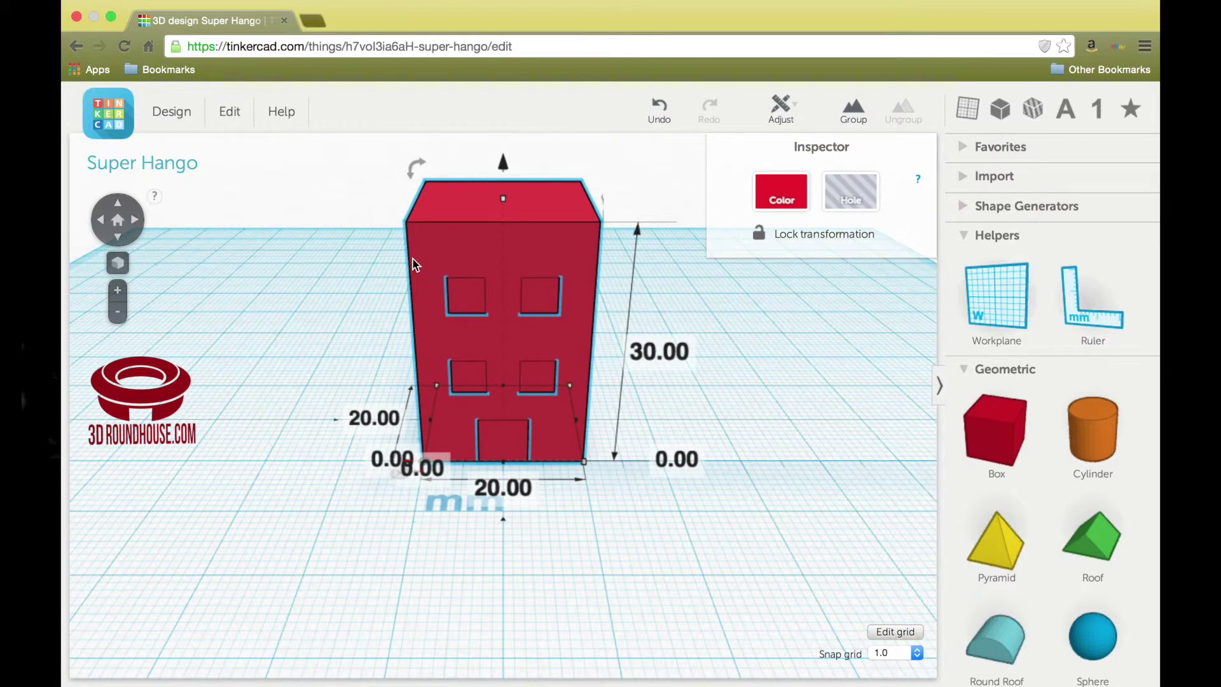
left_click(852, 114)
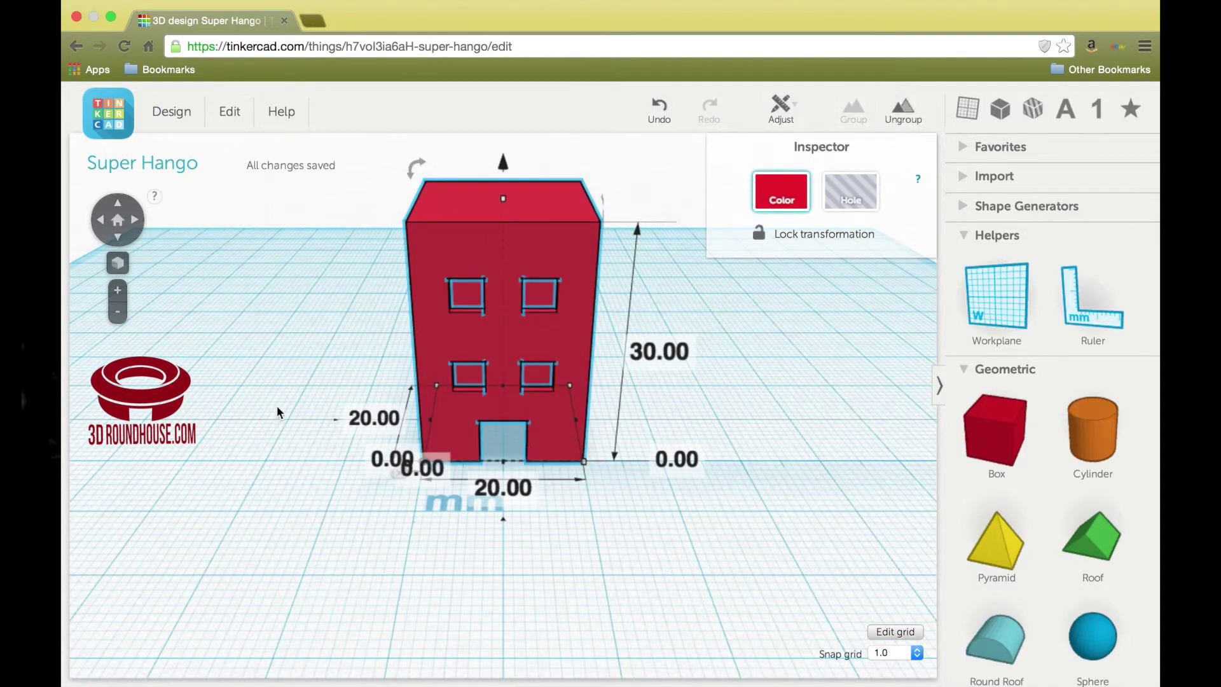
- Examine the building's hollow interior from below and return to the front view
left_click(117, 237)
left_click(118, 236)
left_click(117, 237)
left_click(117, 236)
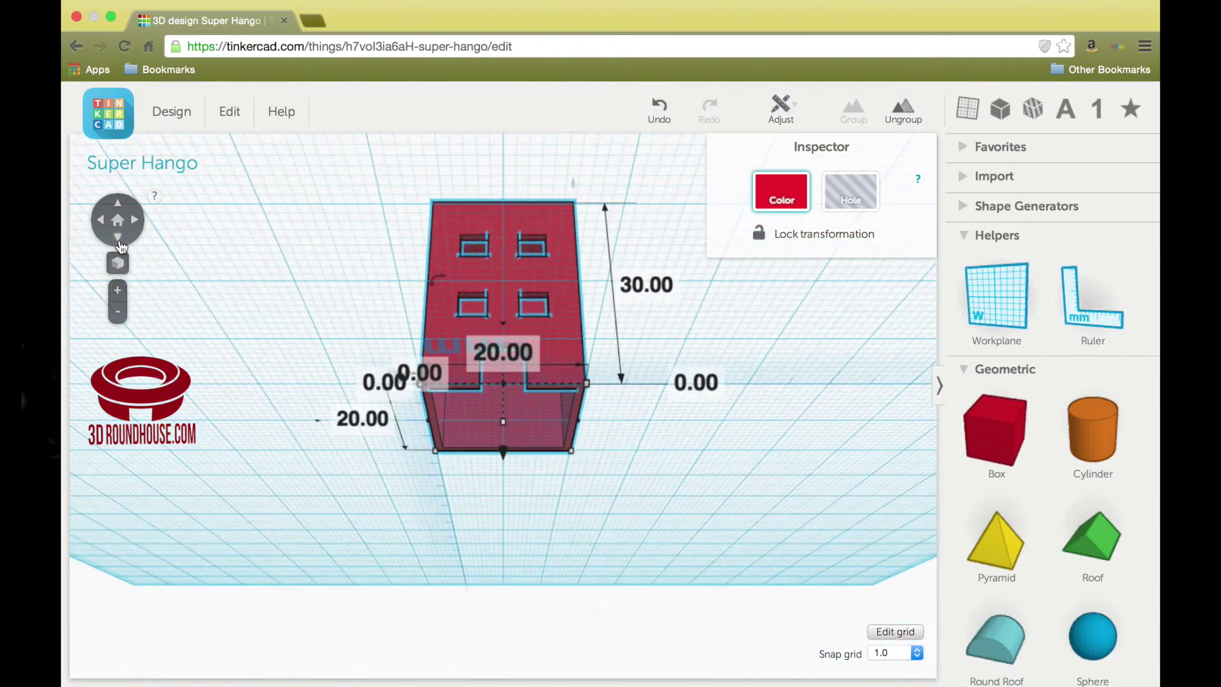
left_click(118, 237)
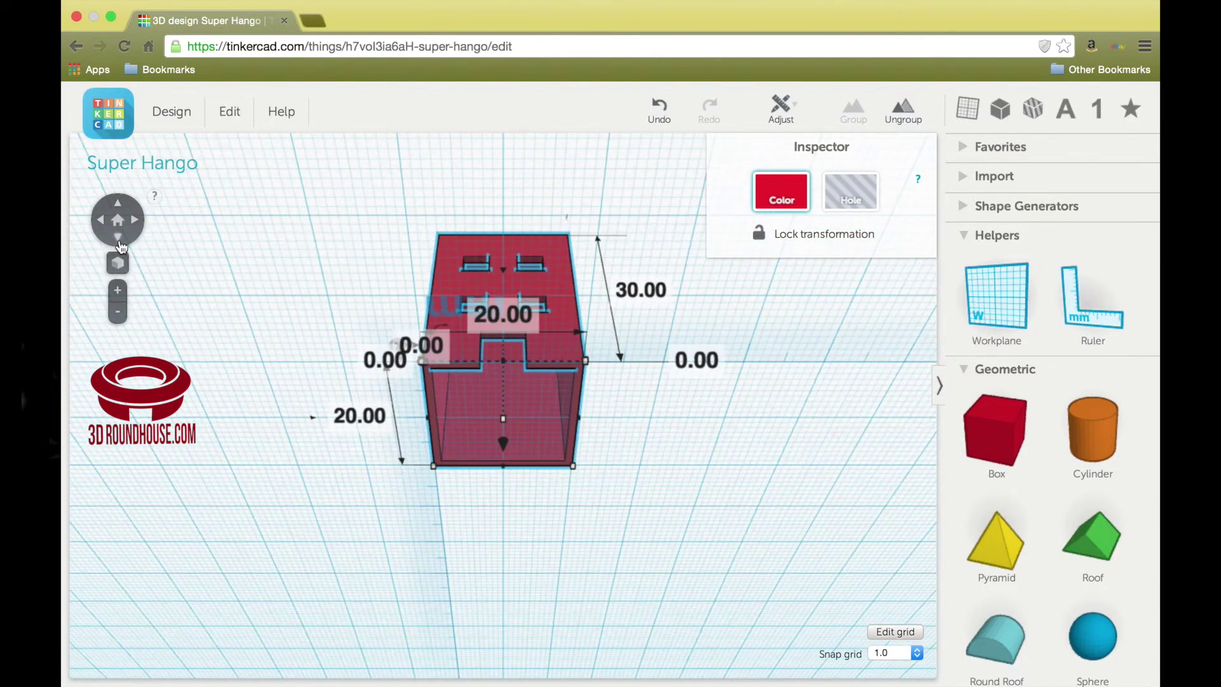
left_click(117, 207)
left_click(118, 207)
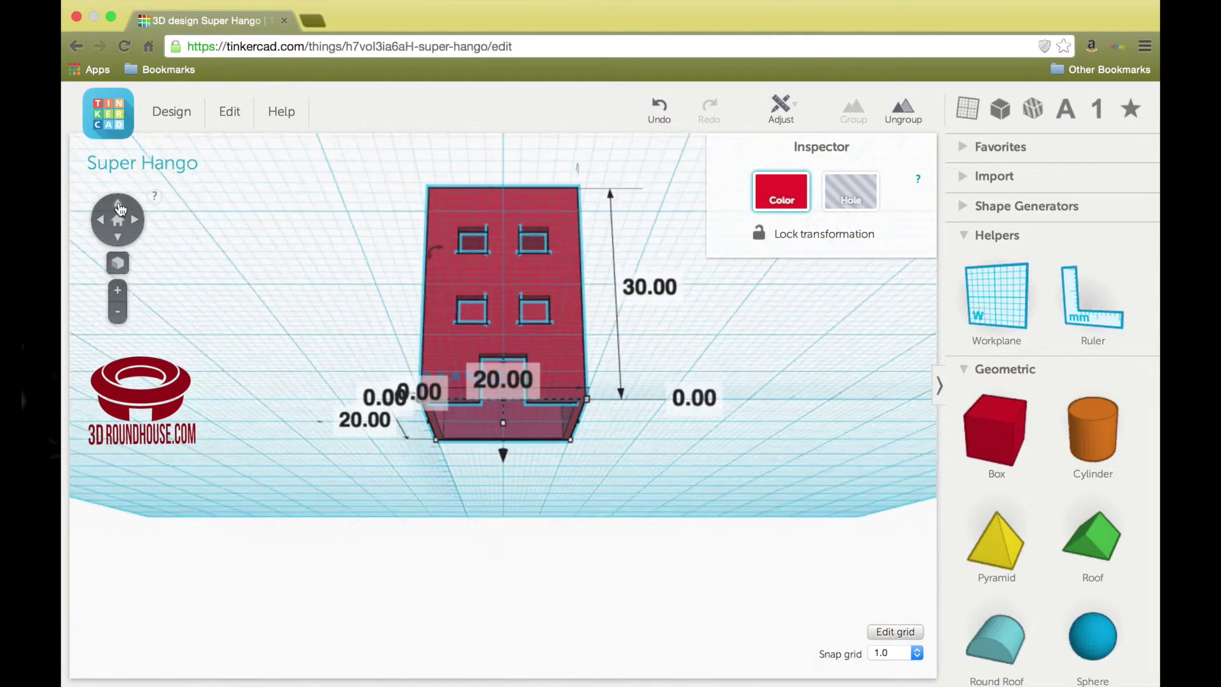
left_click(117, 206)
left_click(117, 207)
left_click(117, 207)
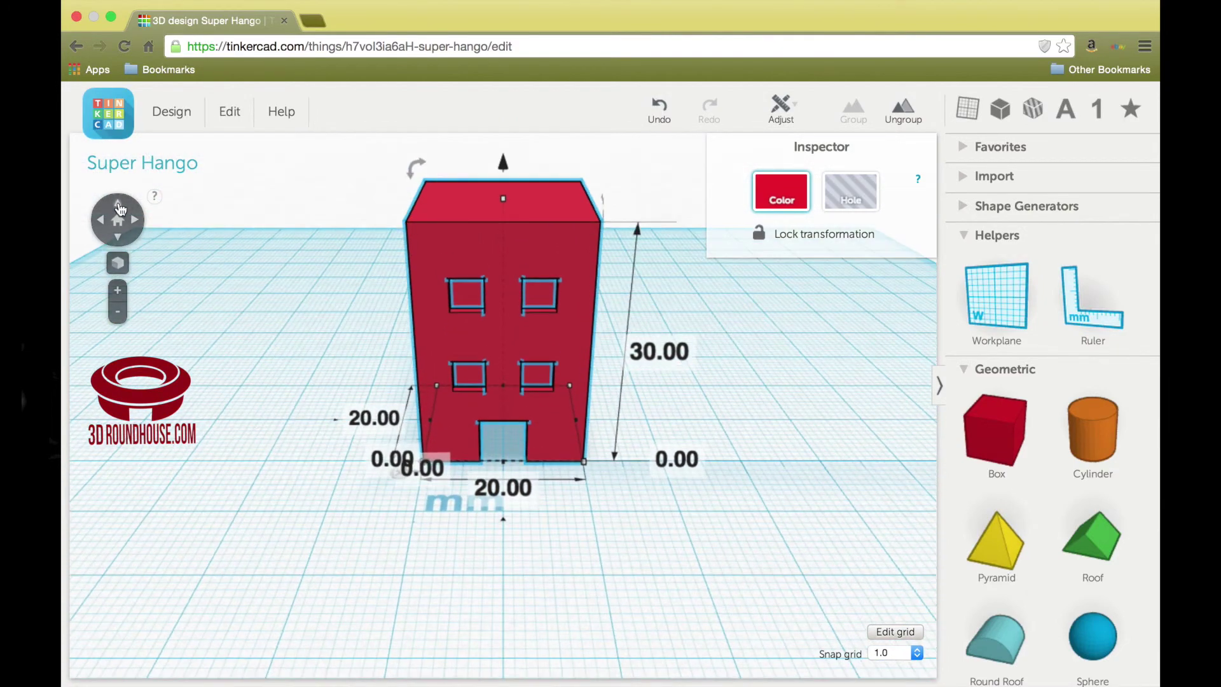
- Remove the ruler from the workplane and view the finished building from one corner
left_click(261, 425)
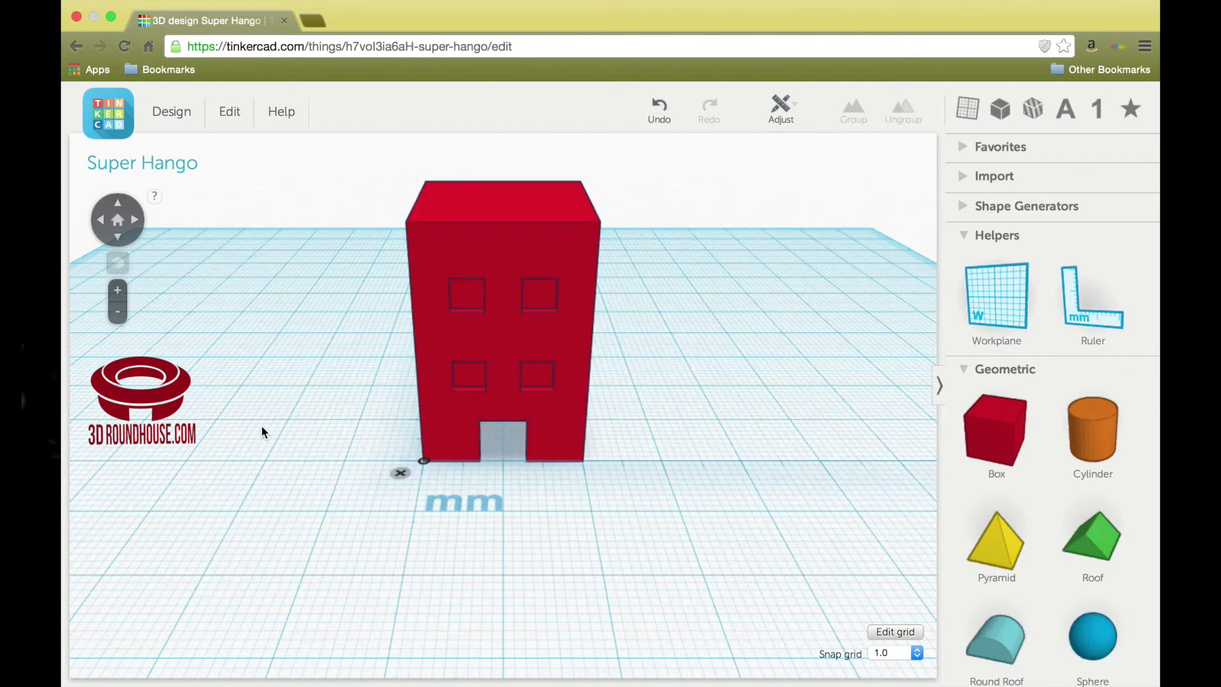
left_click(398, 473)
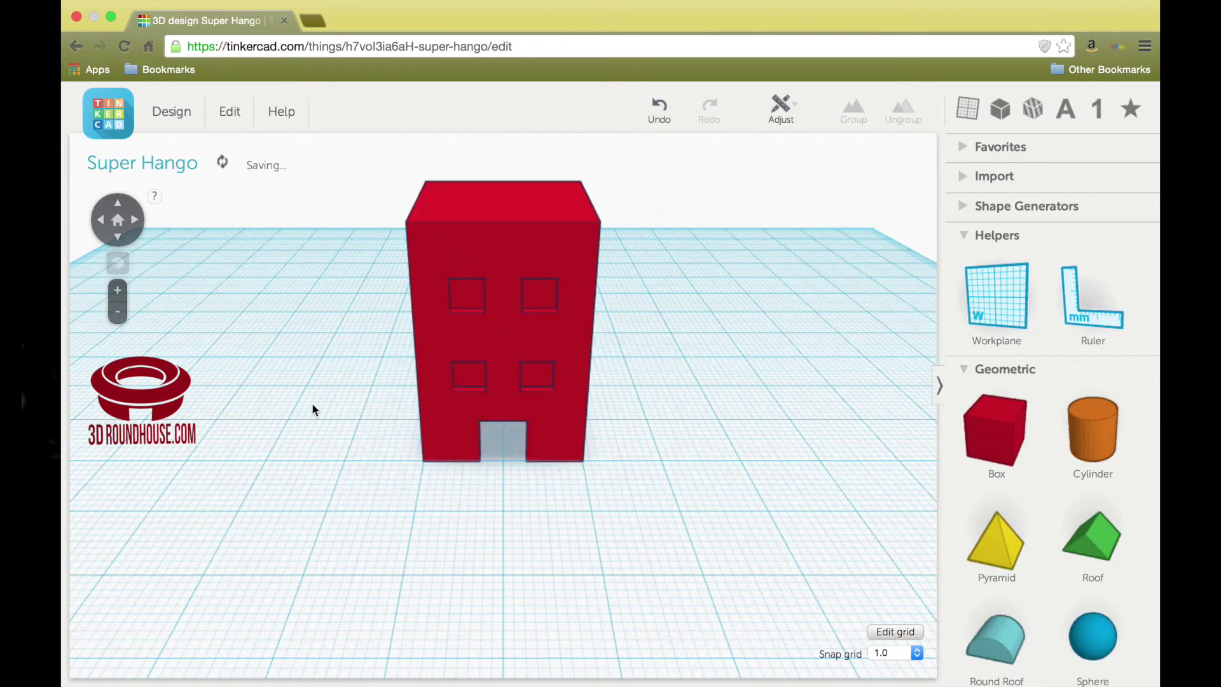
left_click(118, 238)
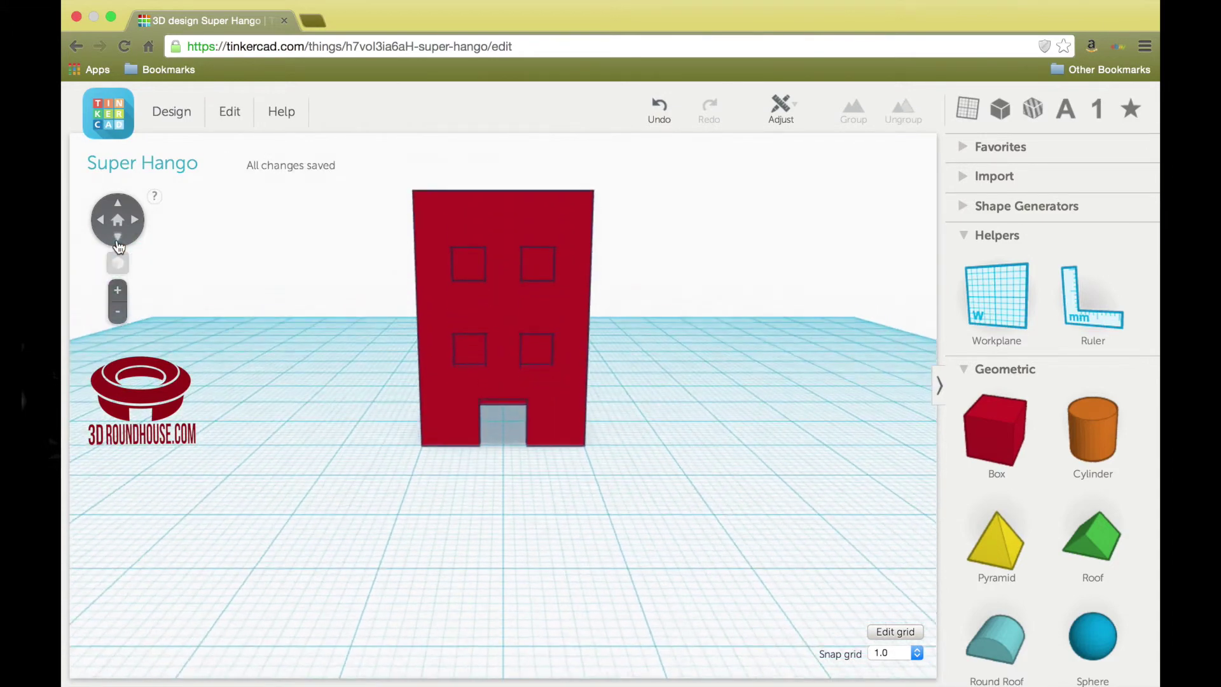
left_click(137, 226)
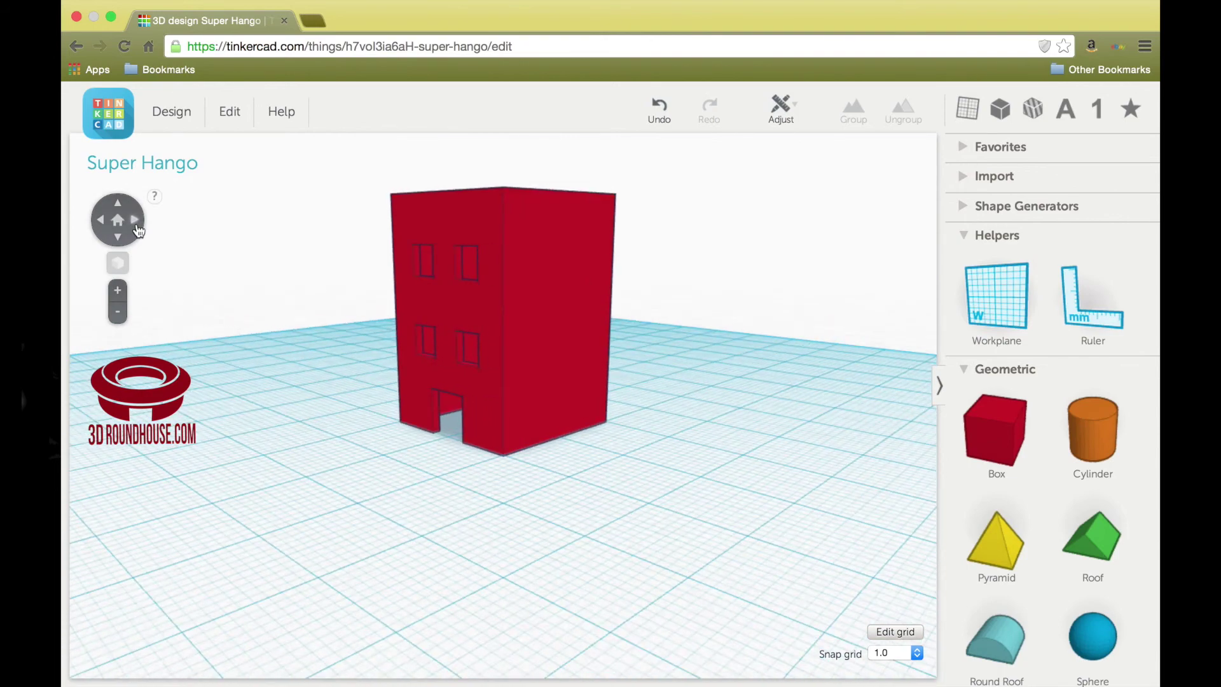